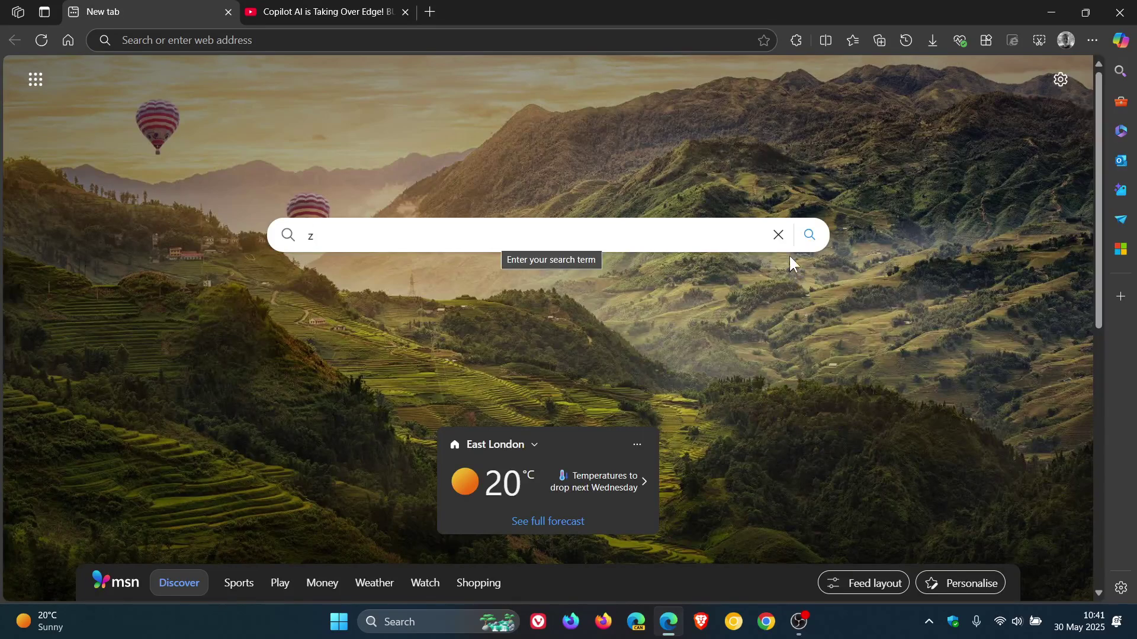
- Clear the stray 'z' from the new tab page's search box
click(778, 235)
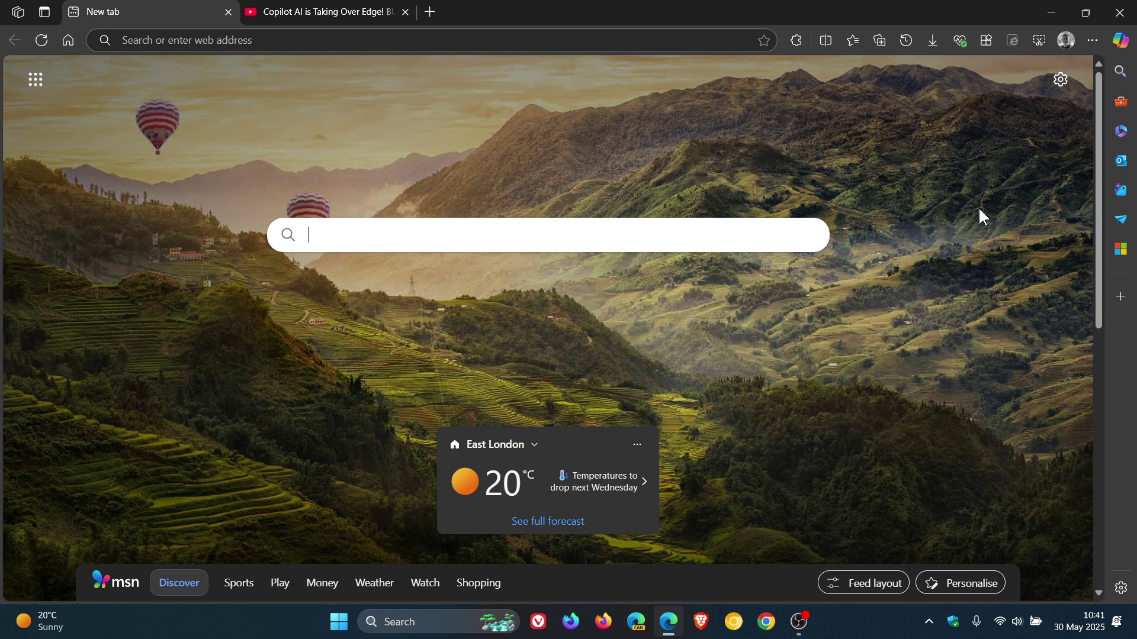
- Open About Microsoft Edge from Help and feedback to confirm version 137.0.3296.52 is up to date
click(1092, 40)
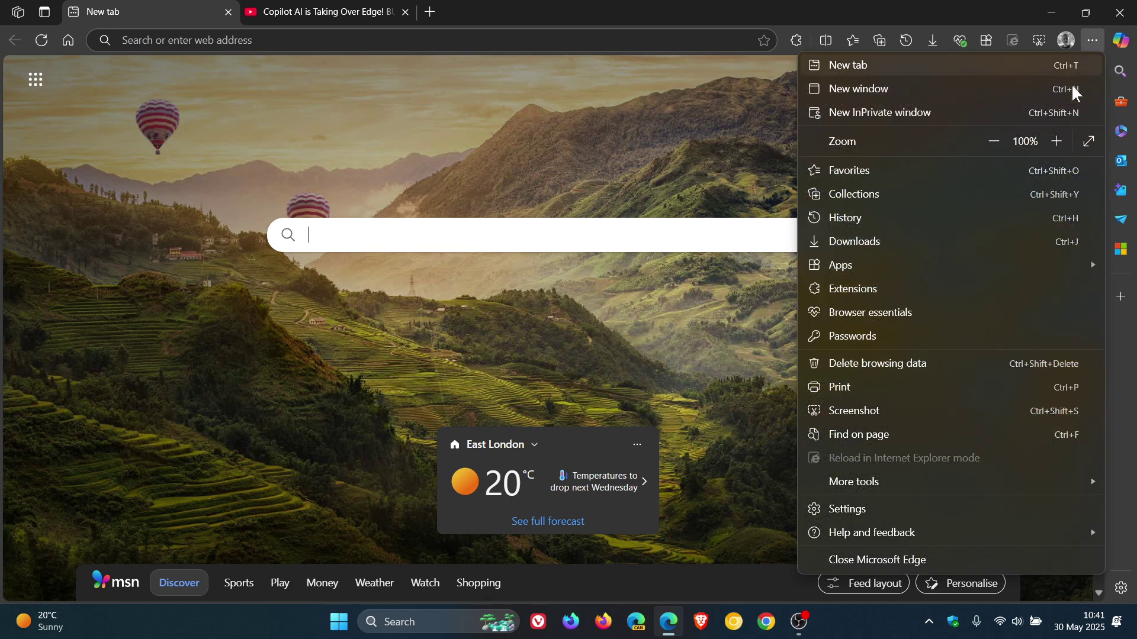
mouse_move(887, 536)
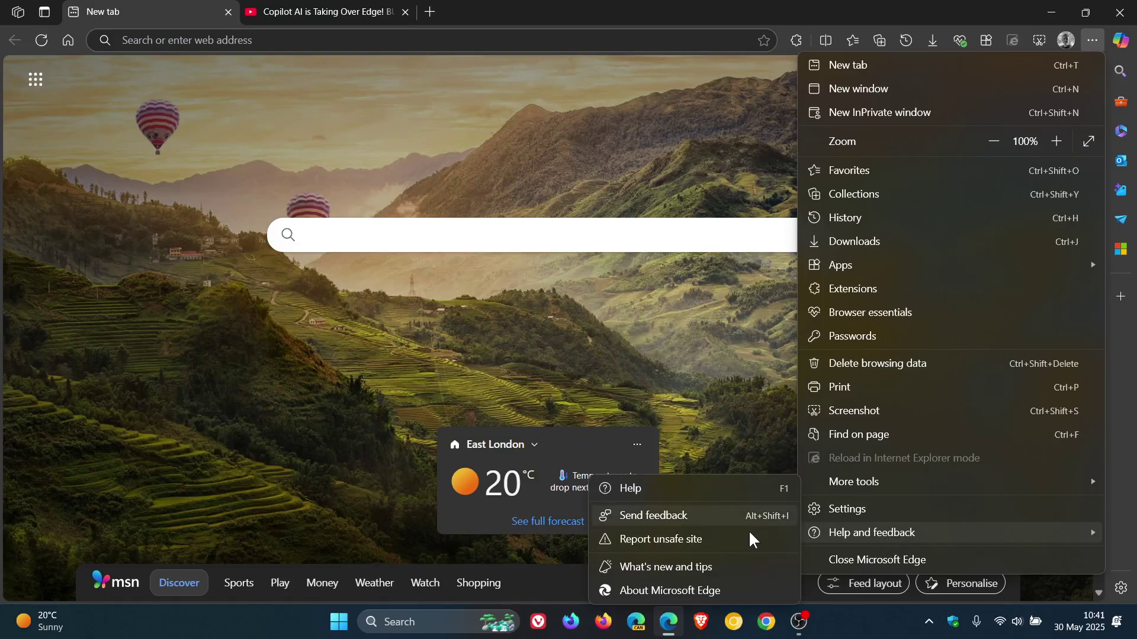
click(702, 590)
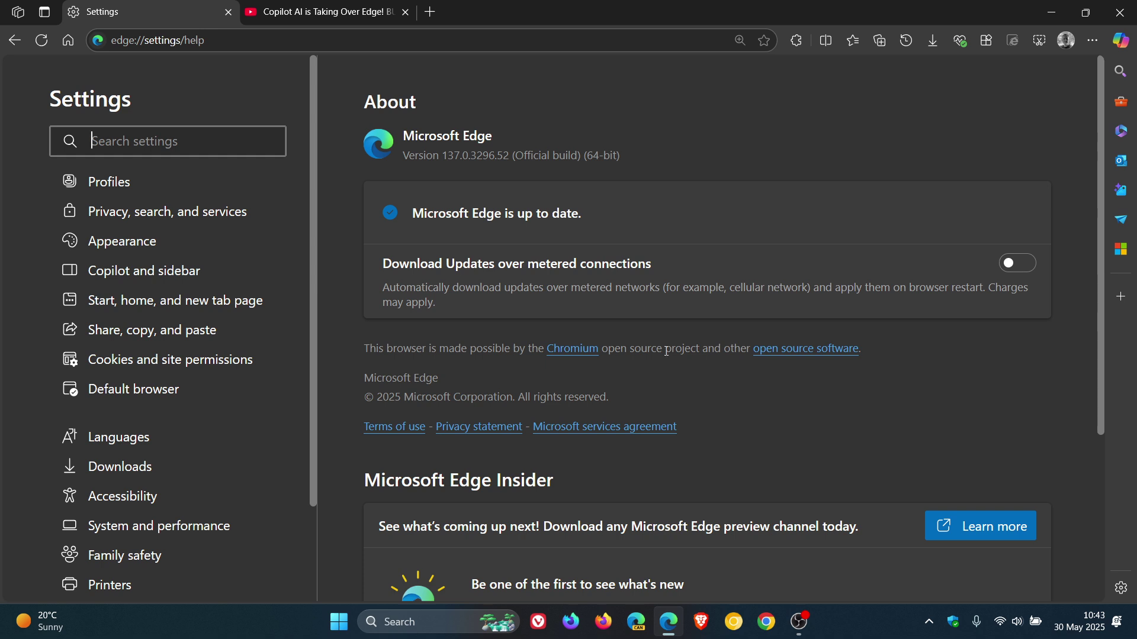
- In Copilot and sidebar settings, set the sidebar to Auto hidden, back to Always on, then open a new tab
click(175, 278)
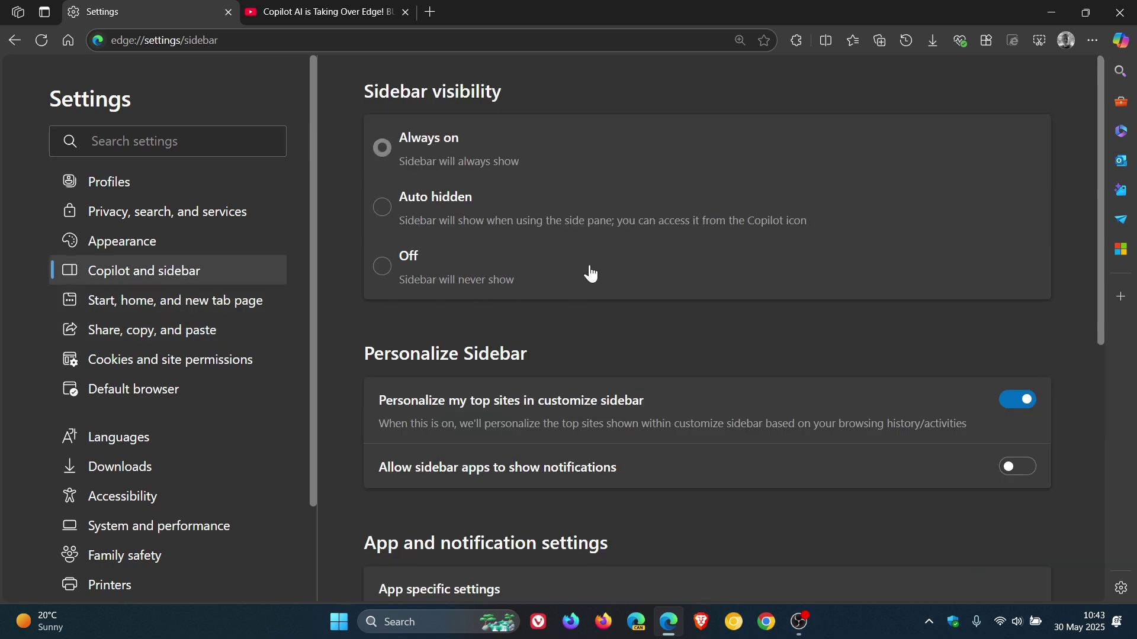
click(382, 206)
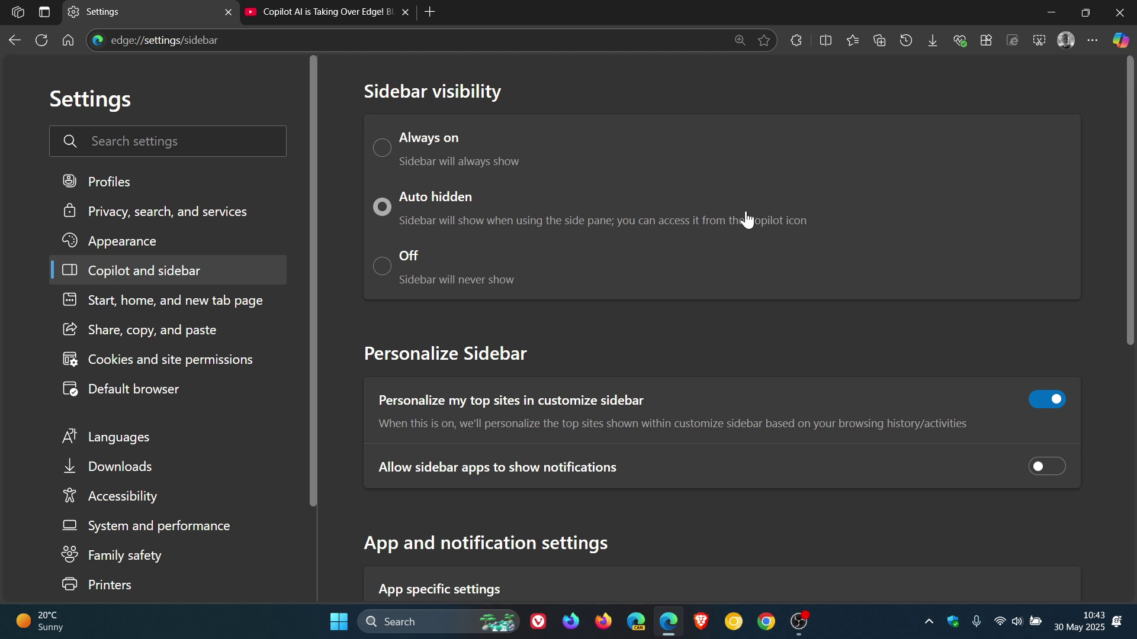
click(384, 149)
click(429, 12)
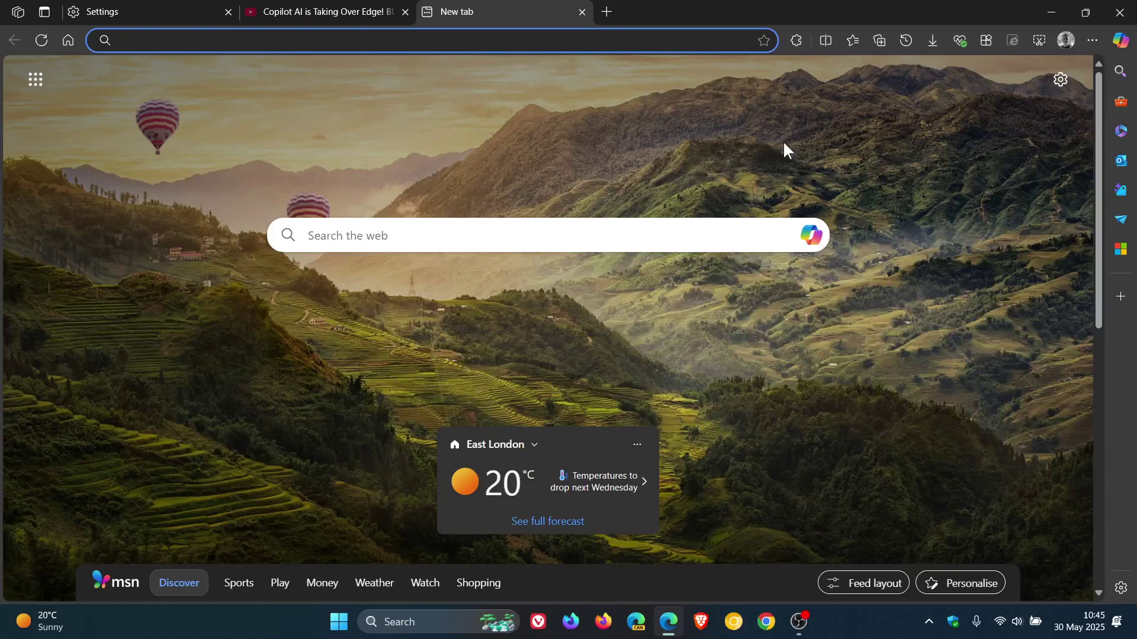
- Pop the 'Copilot AI is Taking Over Edge!' video into picture-in-picture, enlarge and move it, then close it
click(313, 13)
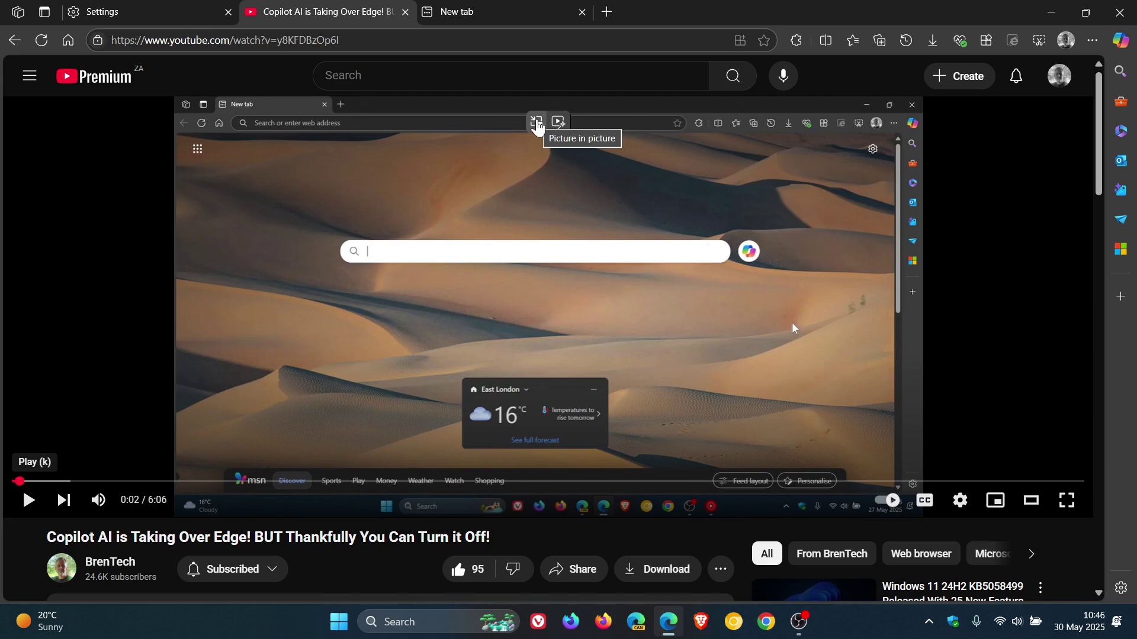
click(537, 126)
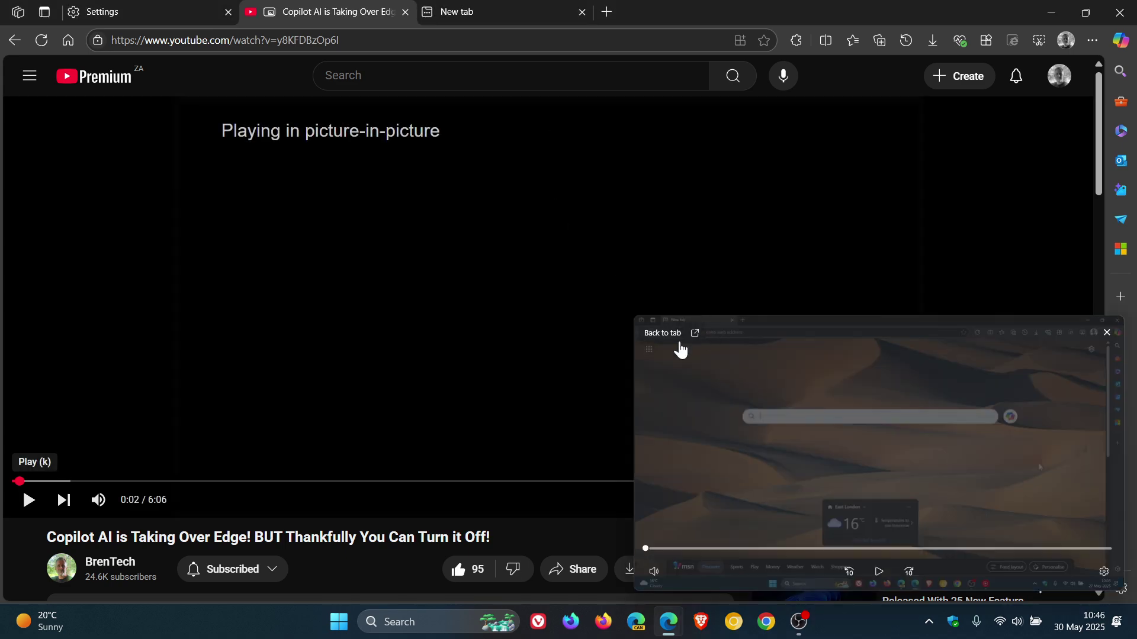
drag(634, 314, 215, 138)
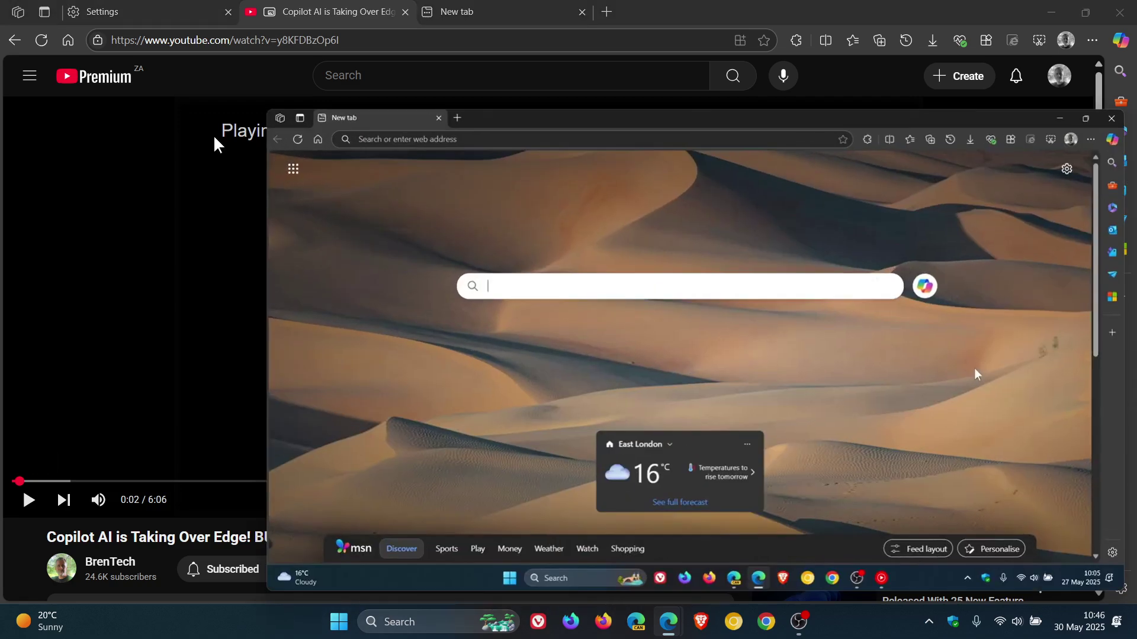
mouse_move(616, 208)
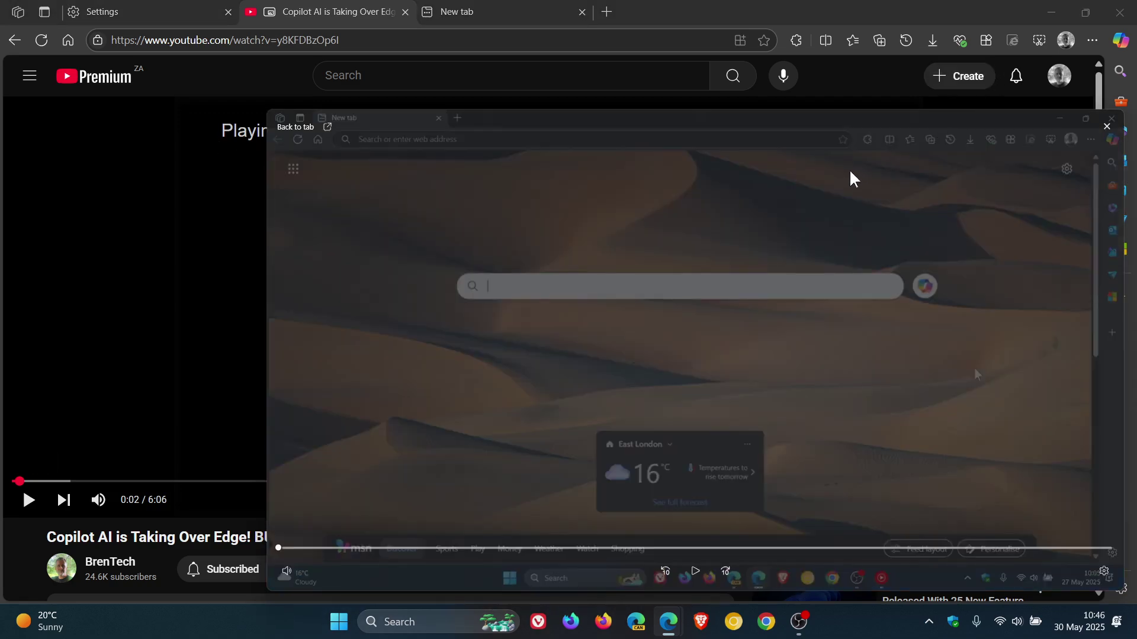
drag(853, 178, 729, 125)
mouse_move(704, 322)
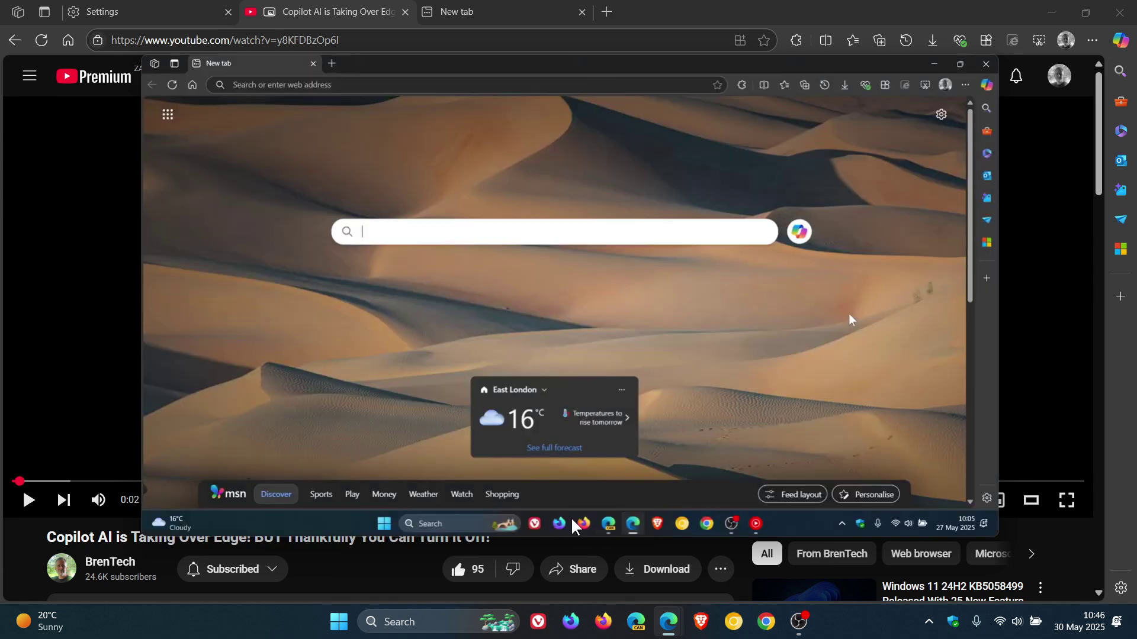
mouse_move(578, 525)
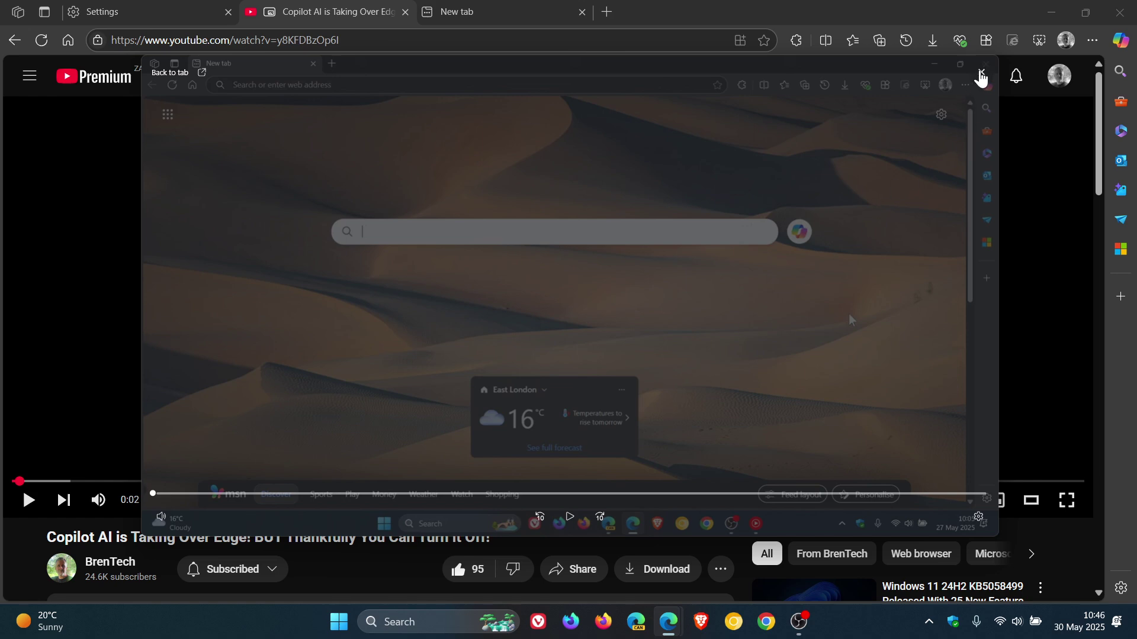
click(981, 73)
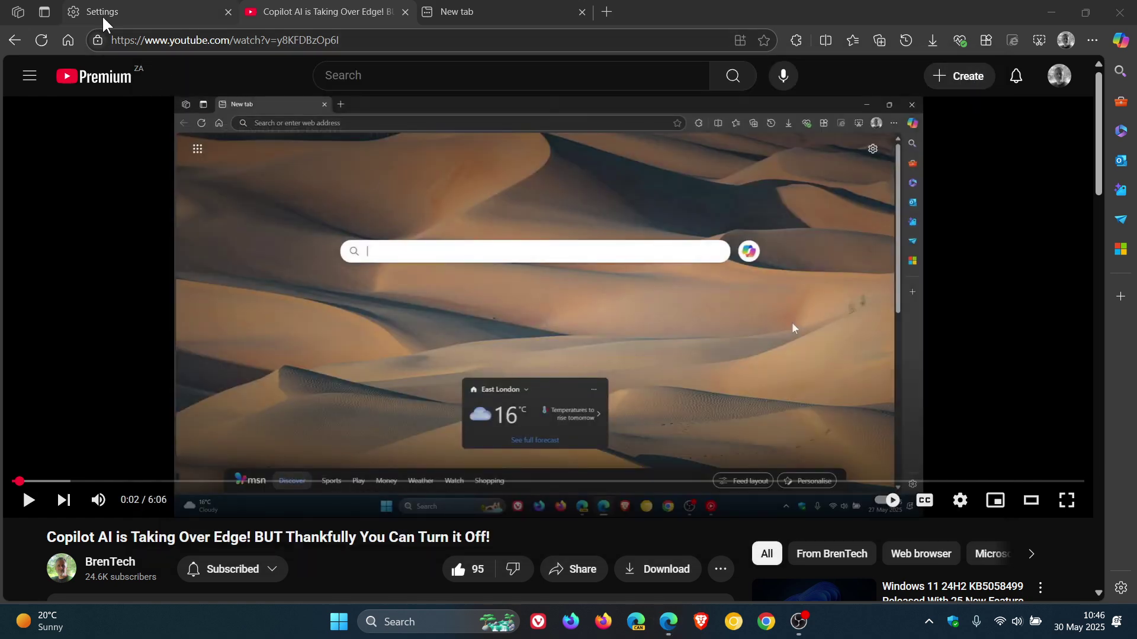
- Switch from the YouTube tab back to the New tab page
click(502, 15)
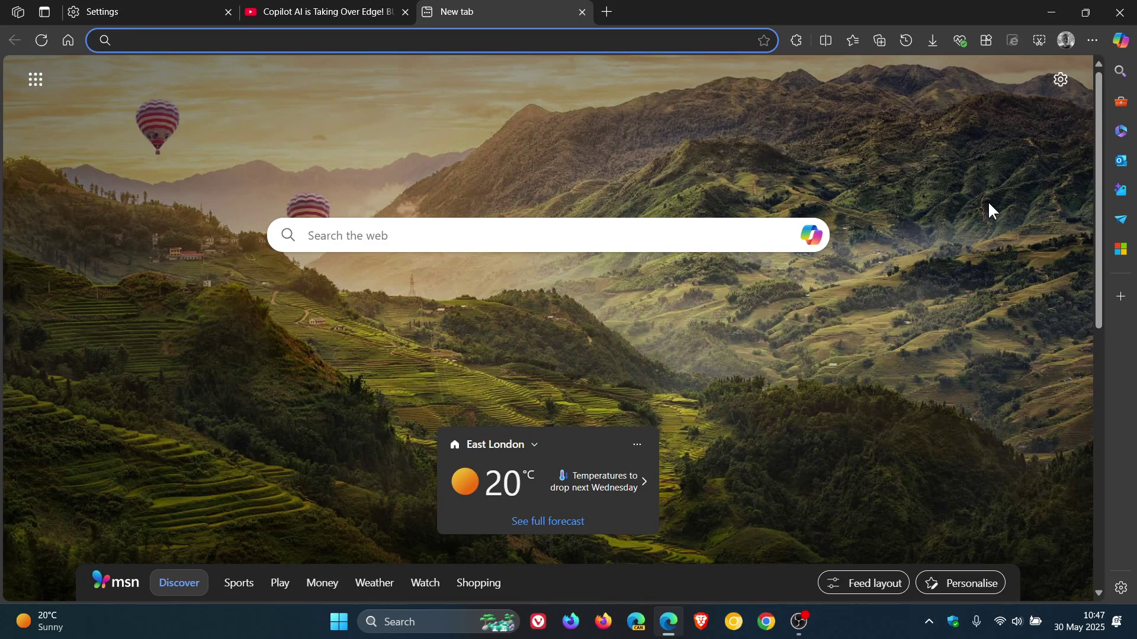
- Turn on Copilot Mode from the profile panel and open a new tab showing the Copilot page
click(1065, 40)
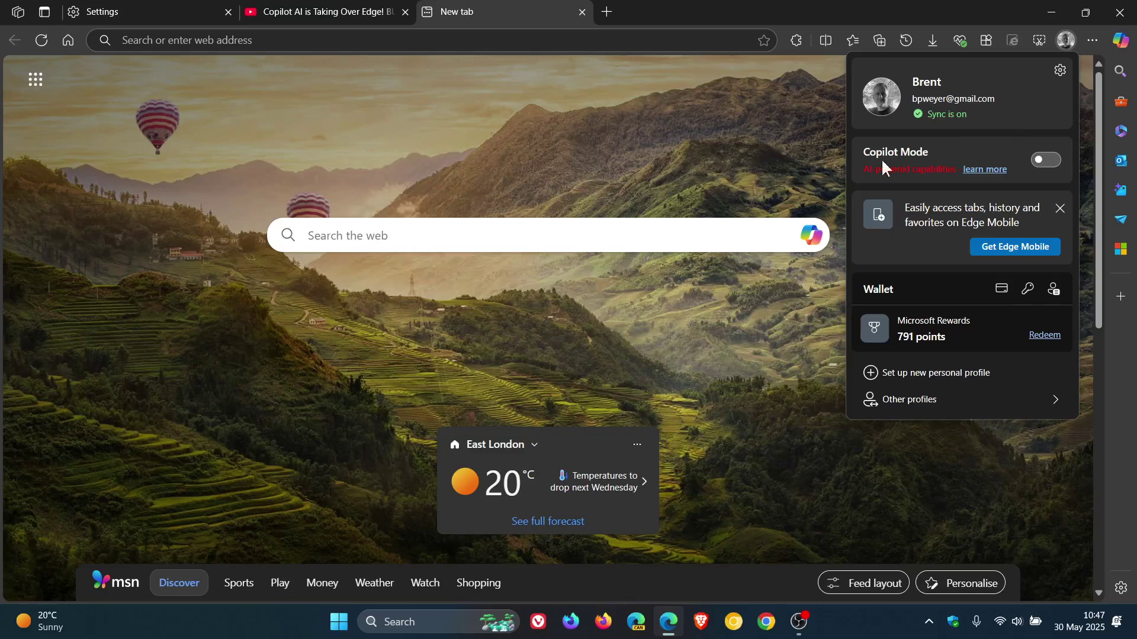
click(1047, 160)
click(606, 11)
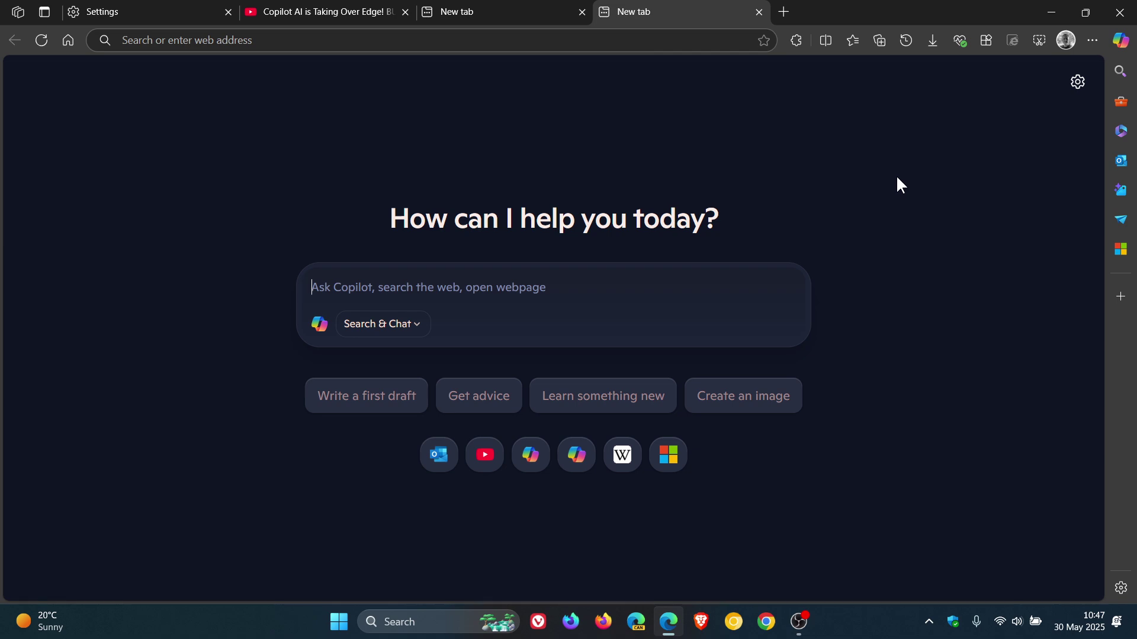
- Close the two extra new tabs and open one fresh new tab
click(760, 12)
click(582, 12)
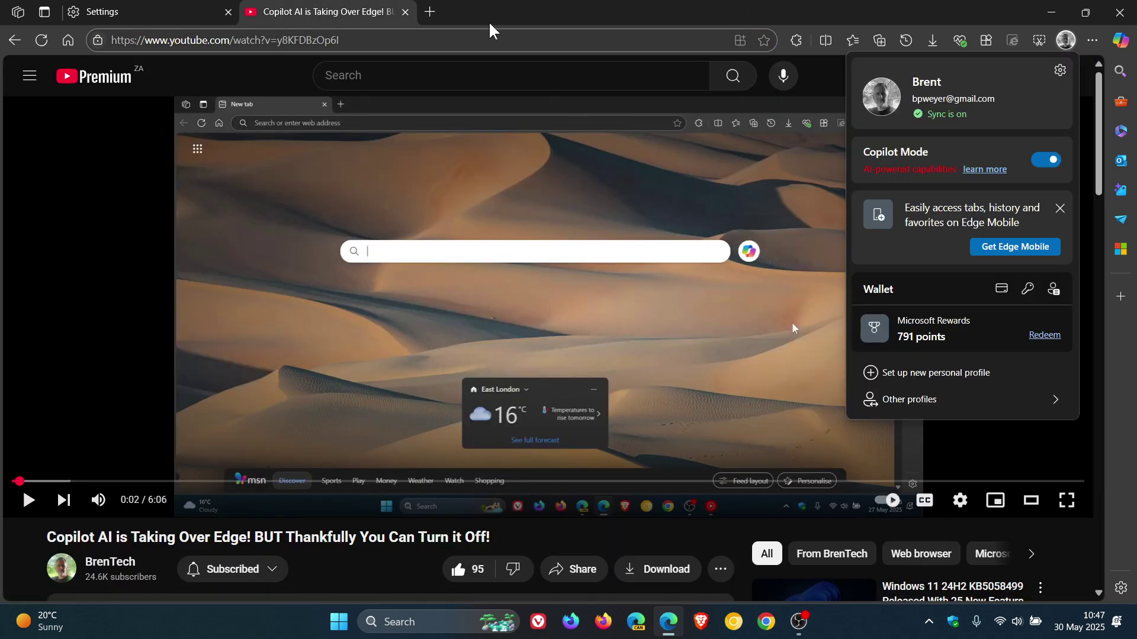
click(430, 13)
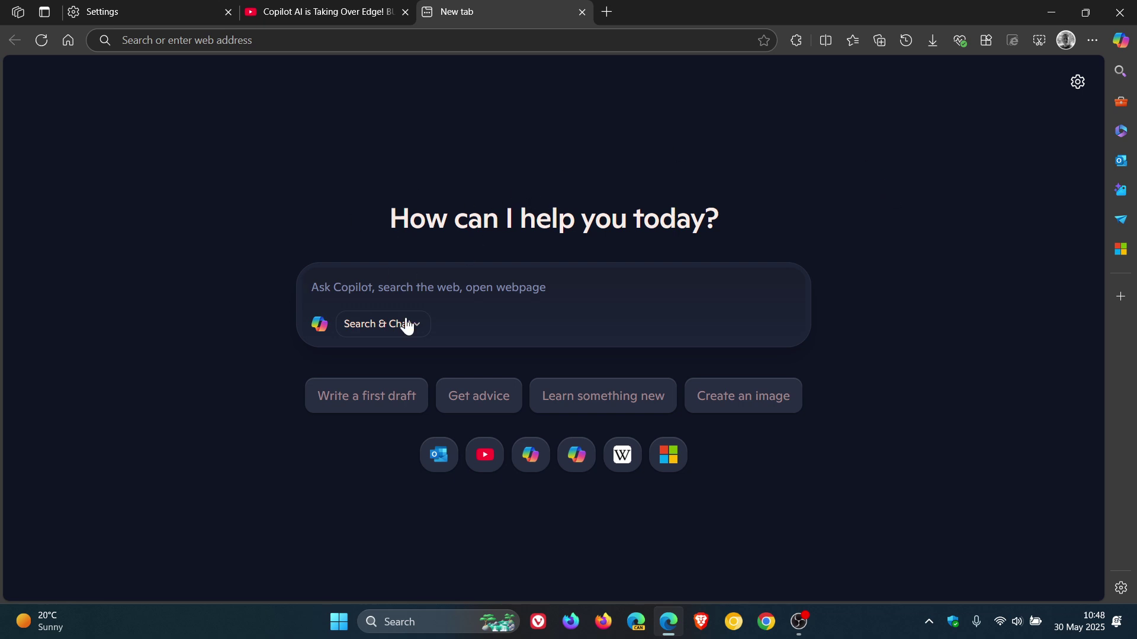
- Review the Copilot response modes keeping Search & Chat, then toggle Quick Links off and back on
click(382, 325)
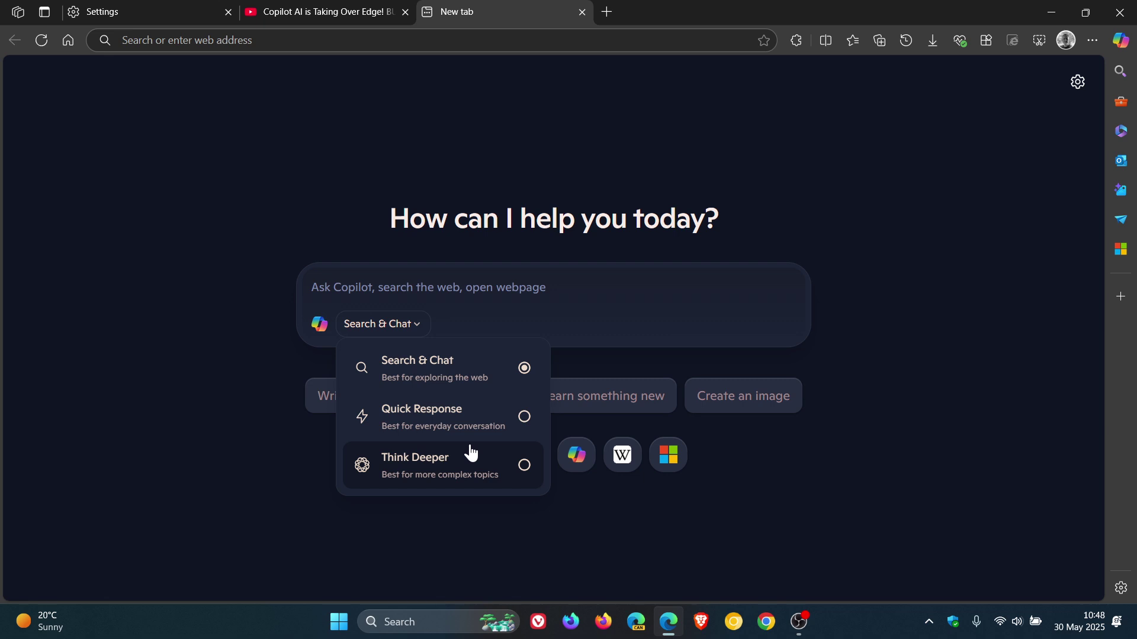
click(960, 314)
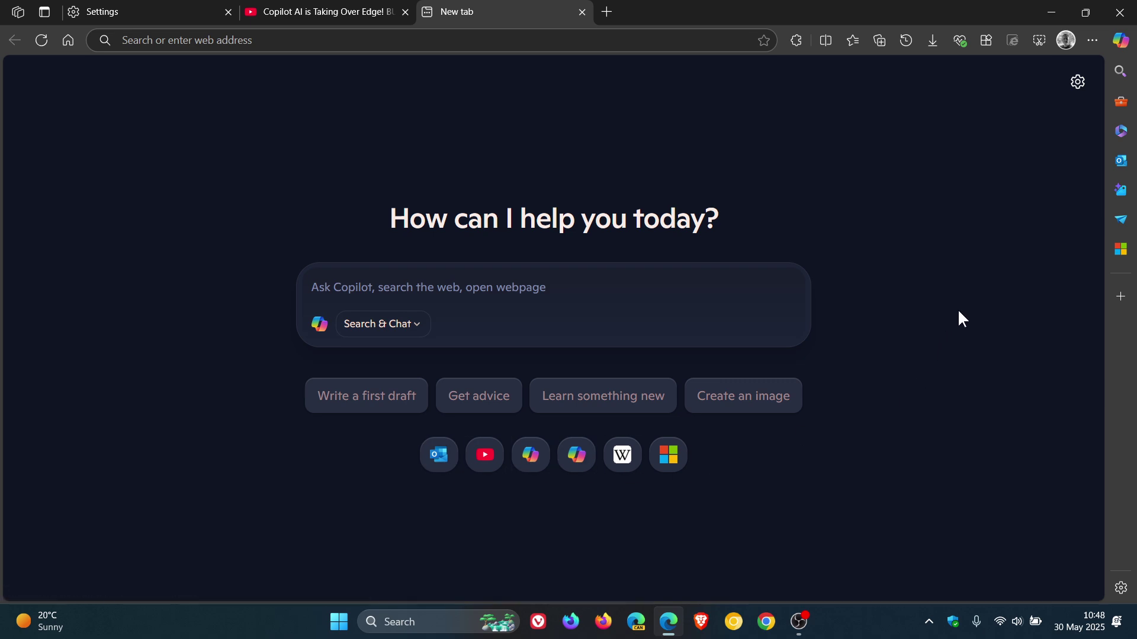
click(1077, 82)
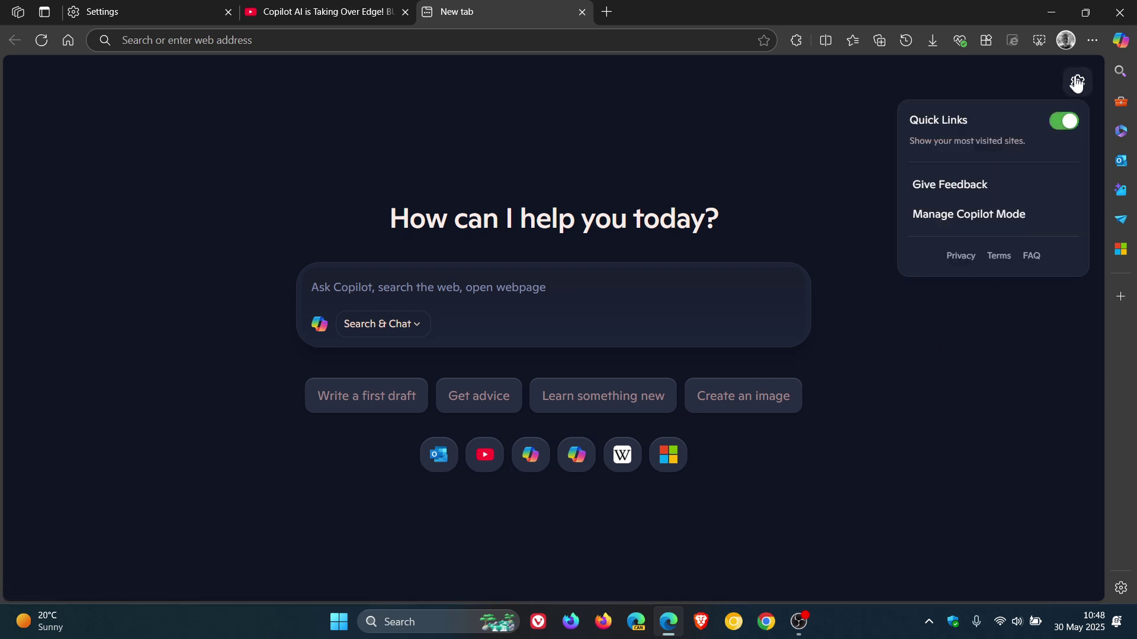
click(1066, 123)
click(1071, 125)
- Open Manage Copilot Mode to reach Settings > Profiles and check Copilot Mode status in the profile panel
click(952, 219)
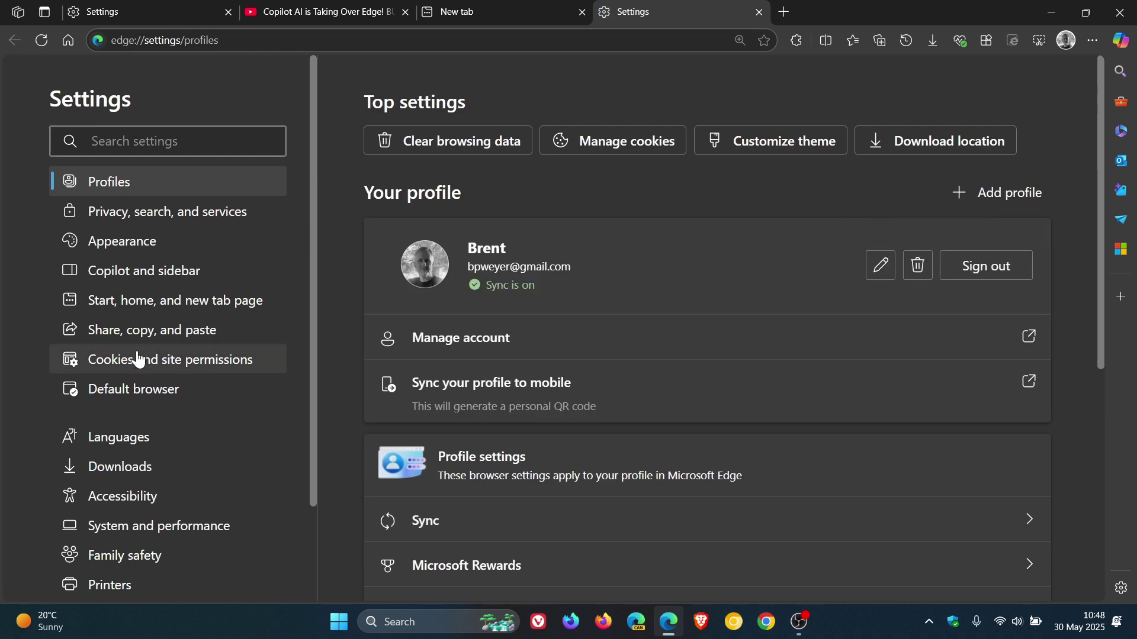
scroll(136, 294, down, 2)
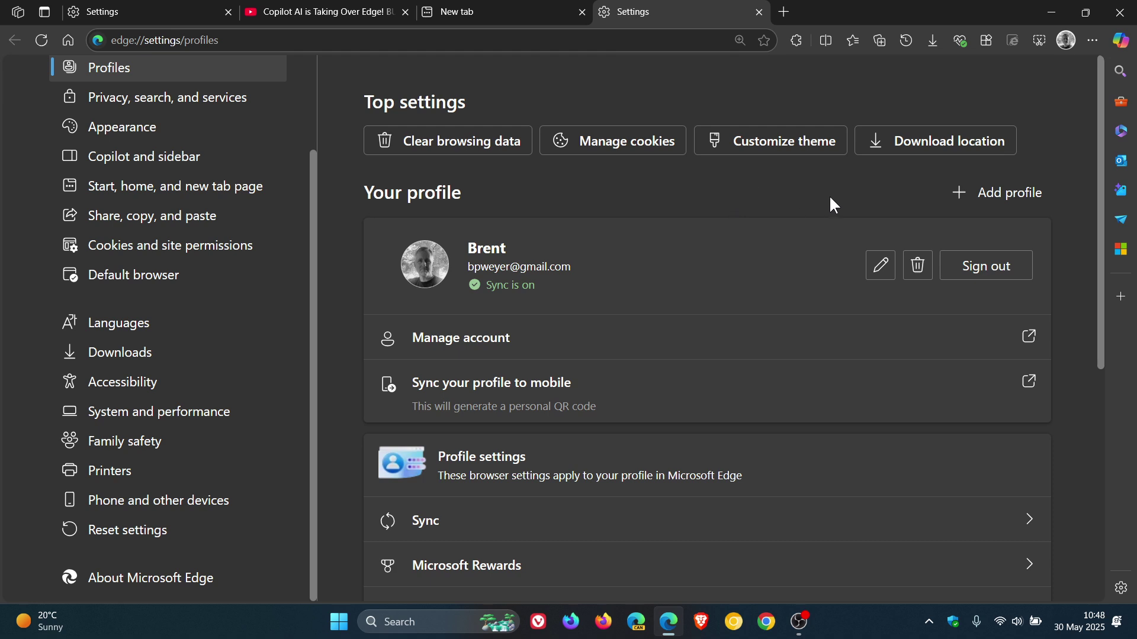
click(1067, 41)
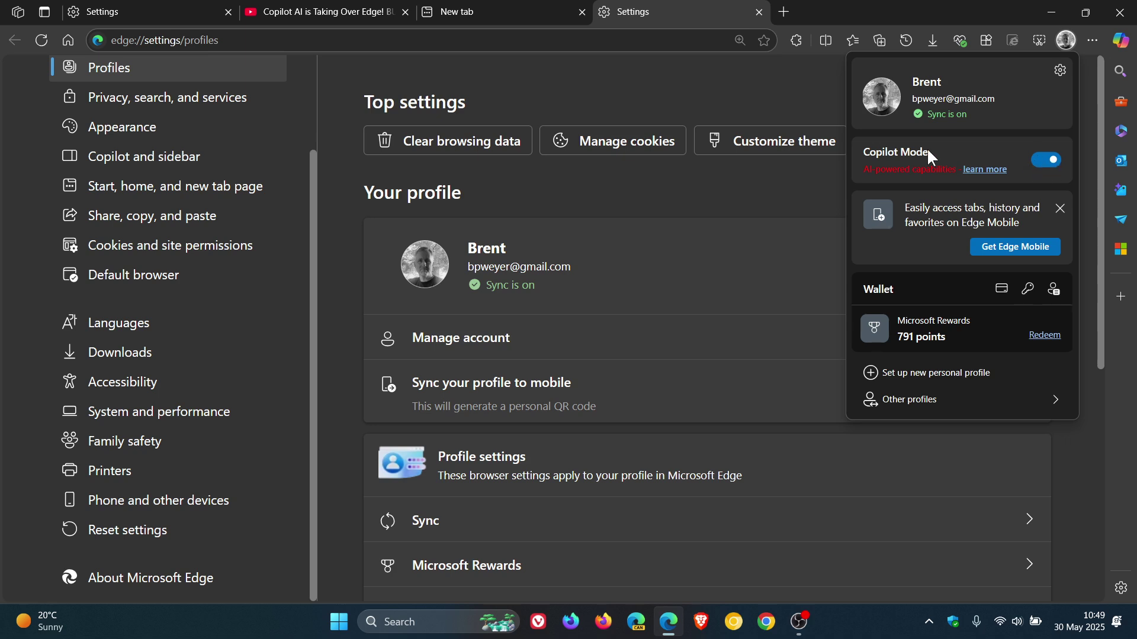
click(764, 82)
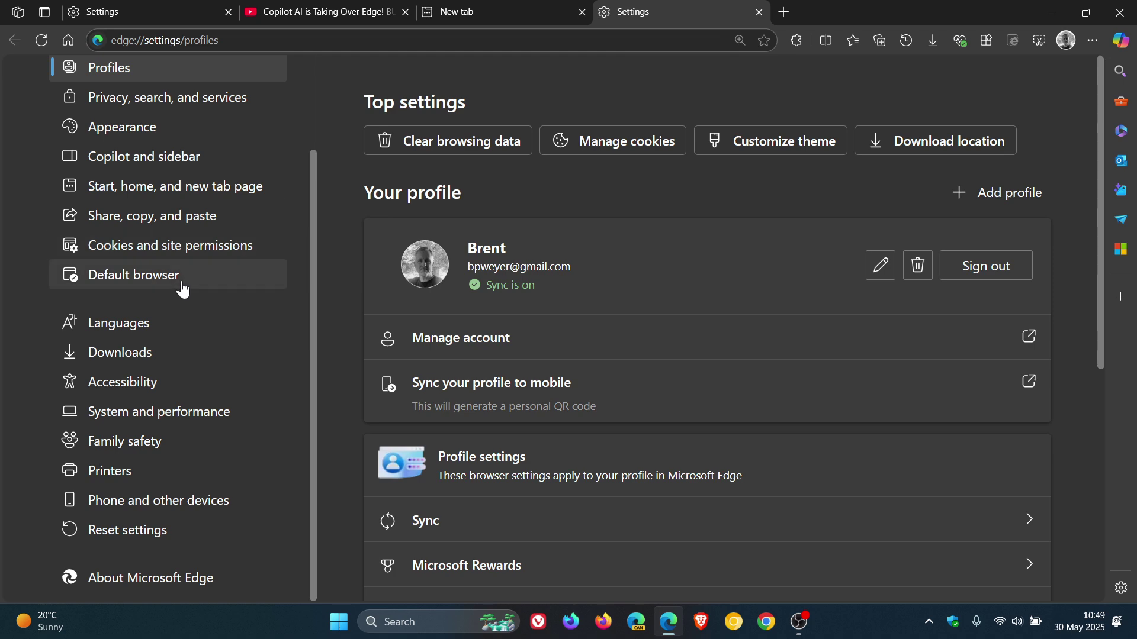
scroll(180, 286, up, 2)
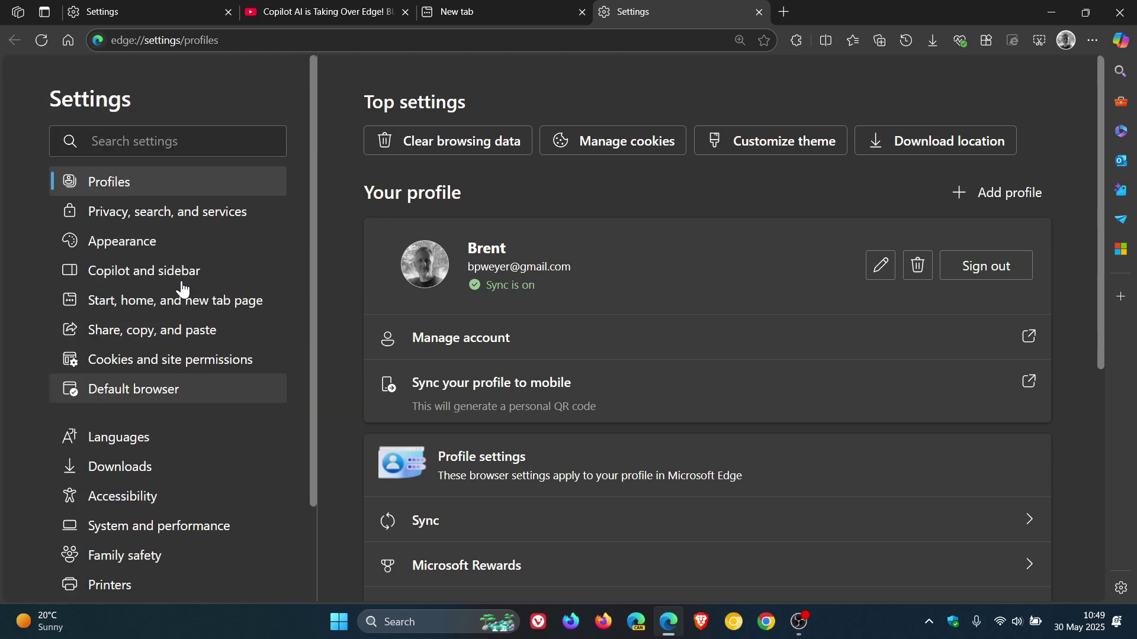
- From the Copilot new tab, switch Copilot Mode off in the profile panel
click(505, 18)
click(919, 406)
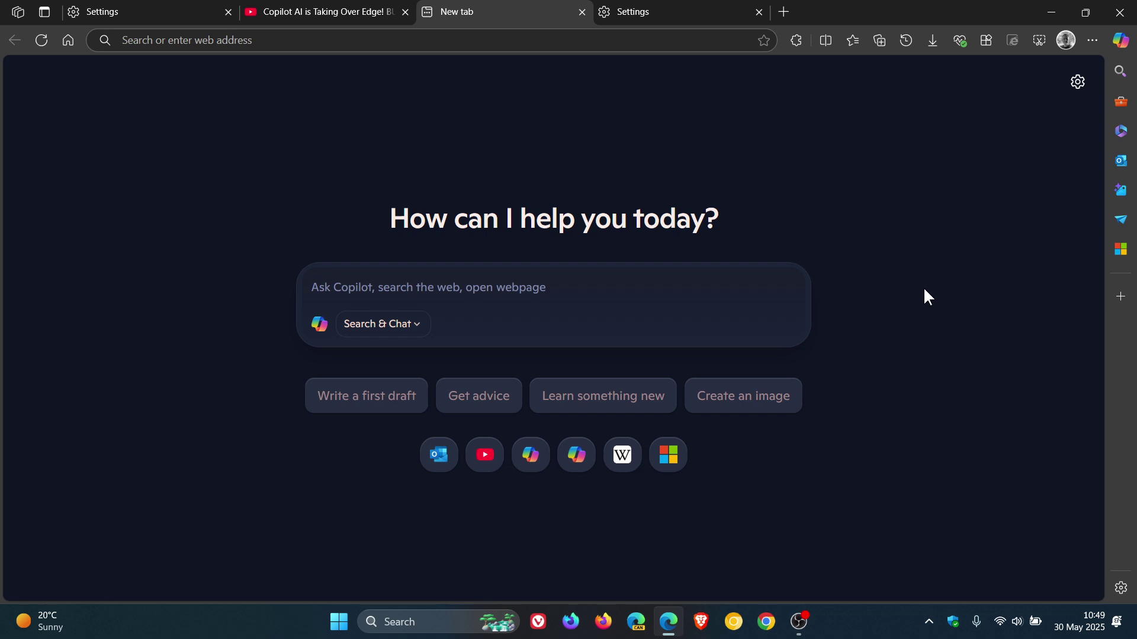
click(1066, 40)
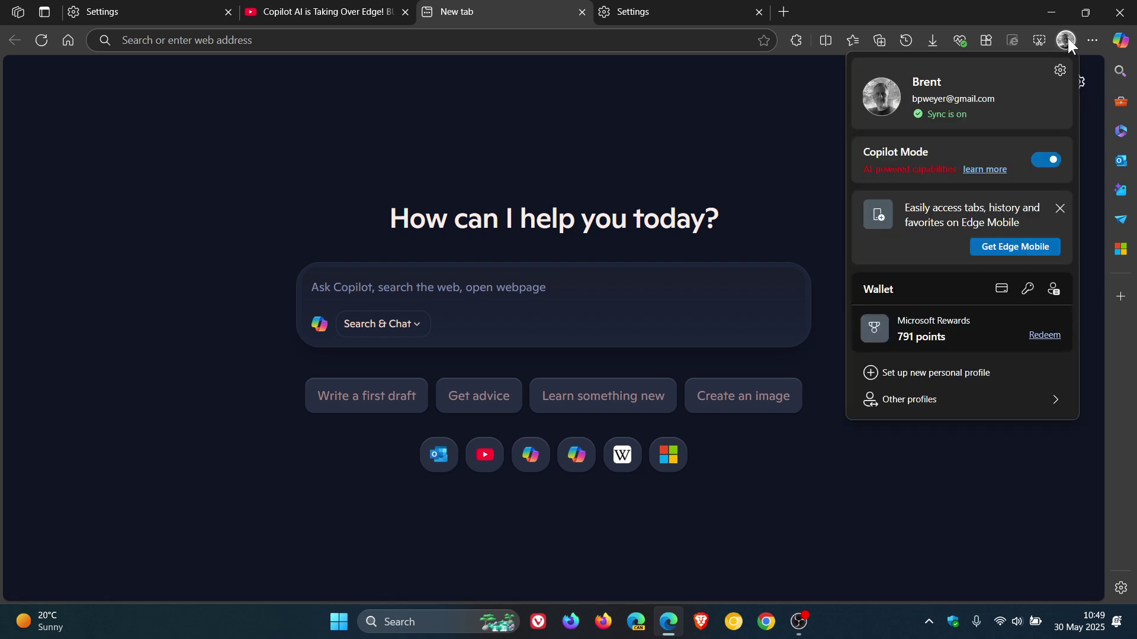
click(1043, 161)
click(716, 144)
- Close the Copilot new tab and both Settings tabs, opening a new tab showing the MSN start page
click(582, 12)
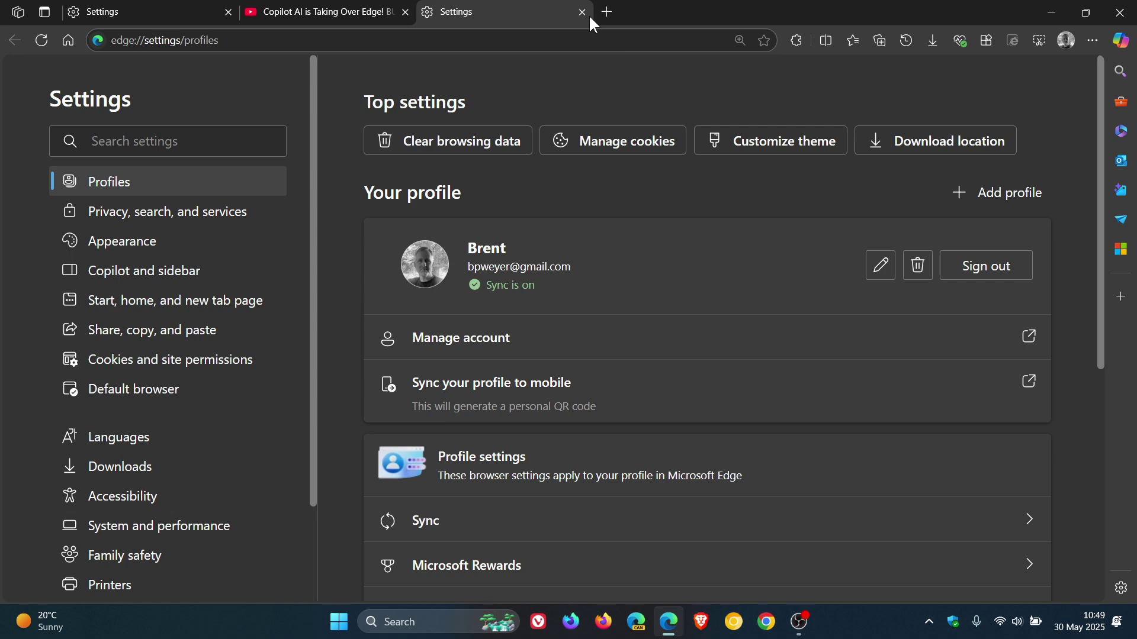
click(581, 12)
click(429, 8)
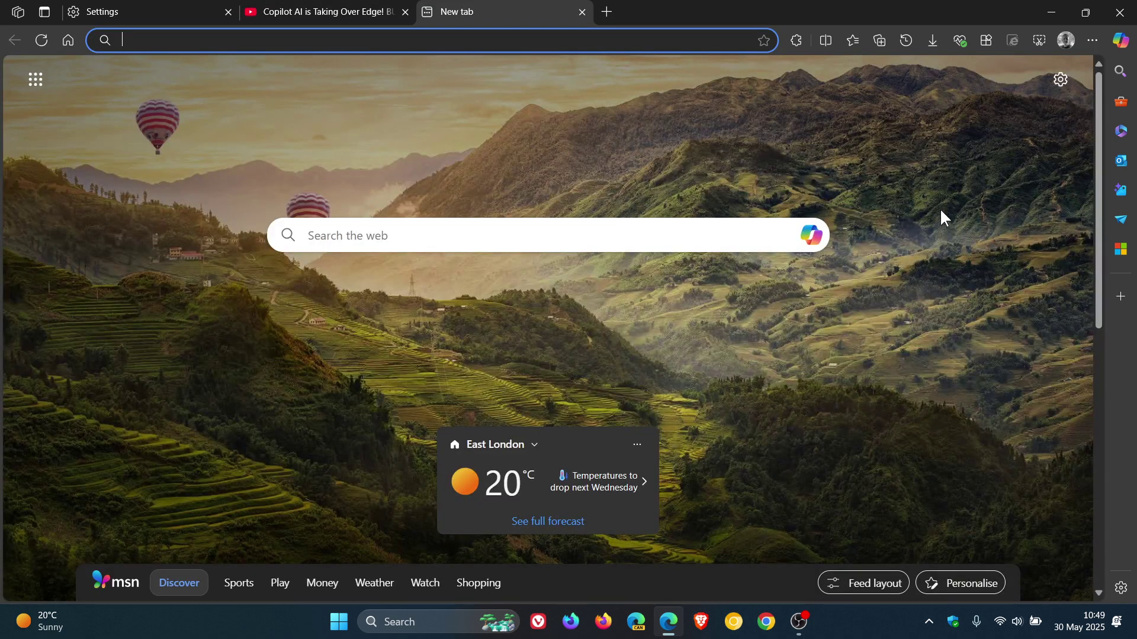
click(229, 12)
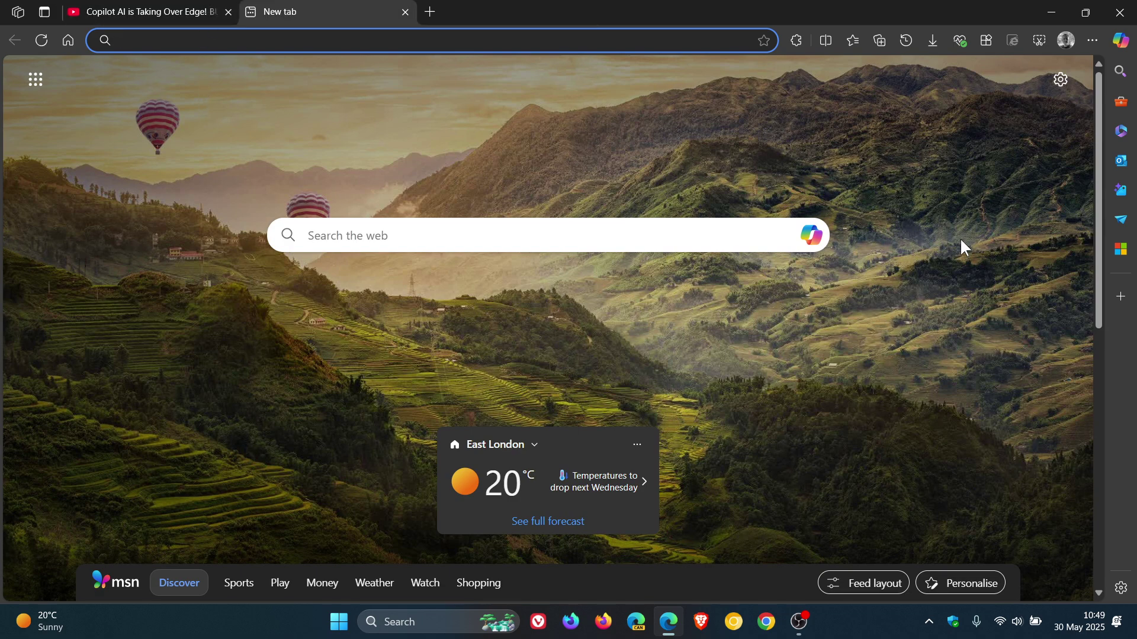